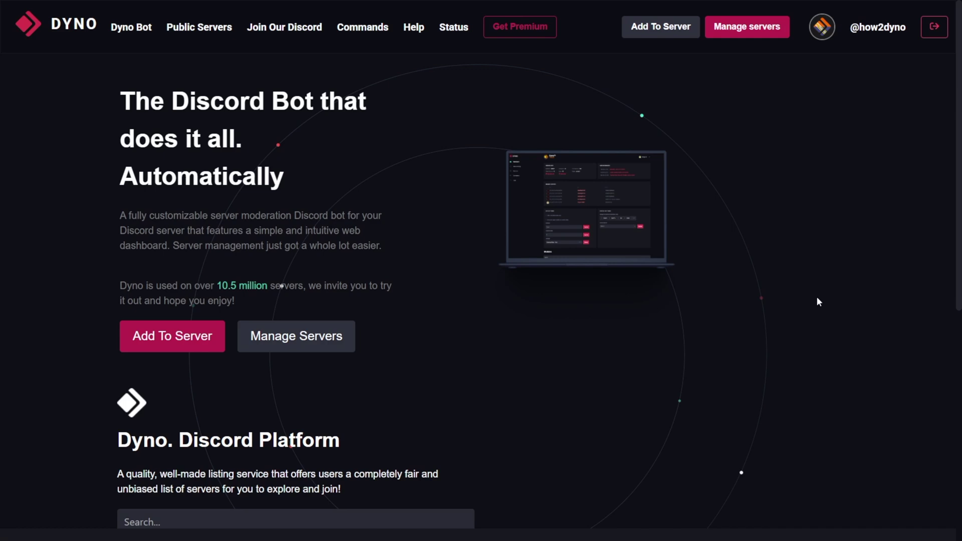
# Open the Autoroles module for the How2Dyno server with the navy-and-white icon and enable the module.
pyautogui.click(739, 38)
pyautogui.scroll(-2, 780, 178)
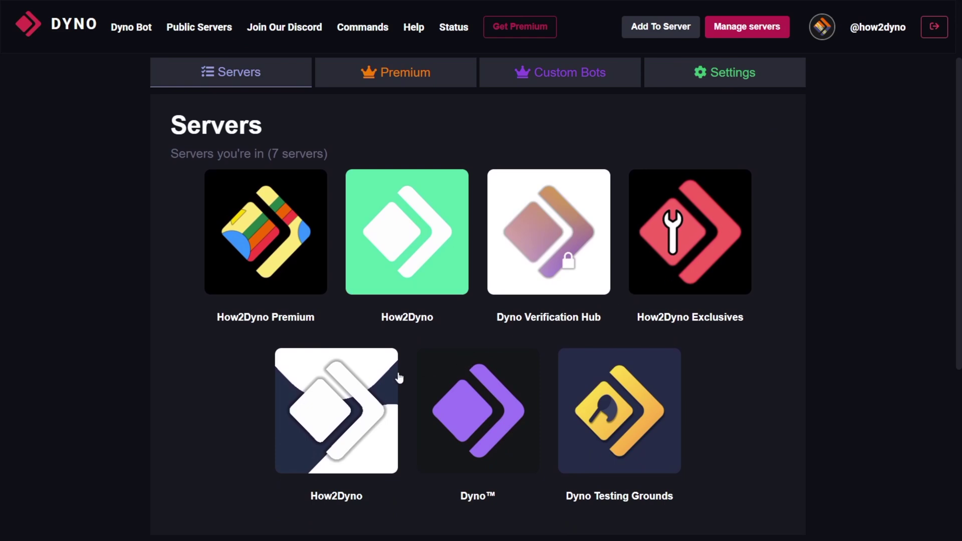
pyautogui.click(380, 379)
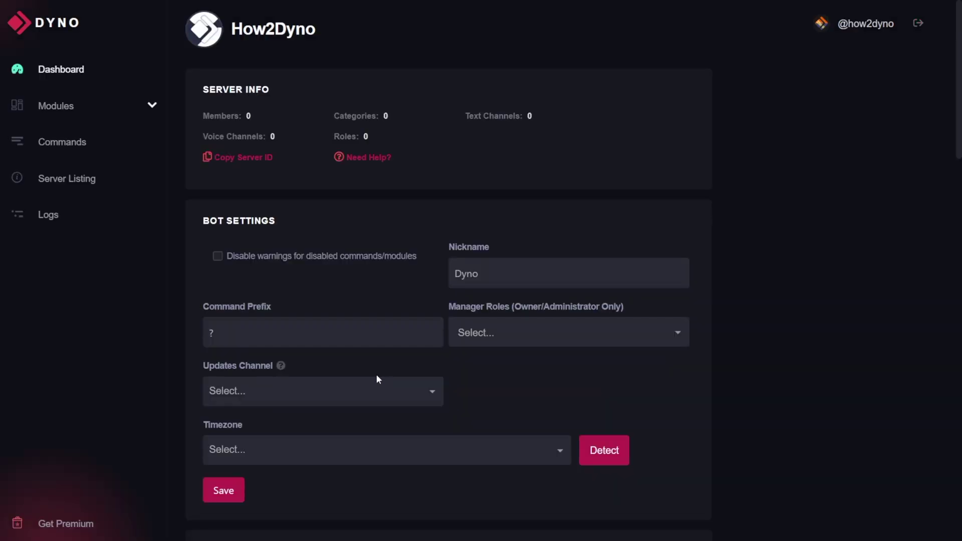
pyautogui.click(152, 106)
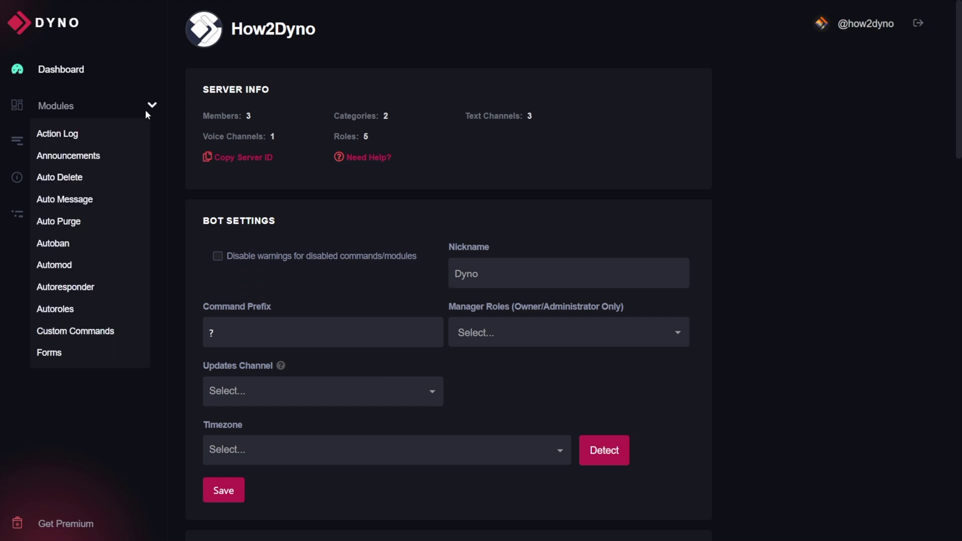
pyautogui.click(69, 311)
pyautogui.click(421, 399)
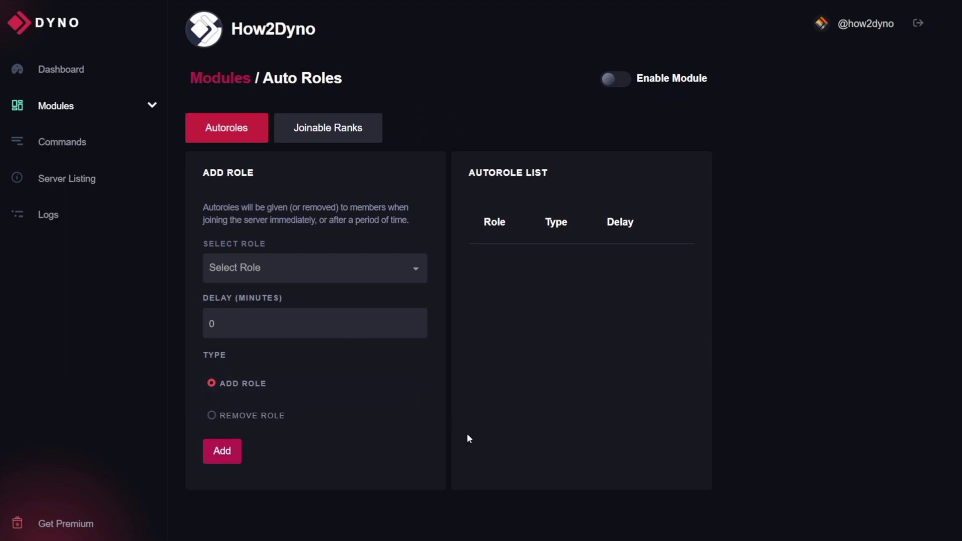
pyautogui.click(615, 84)
# Add an autorole that gives new members the Member role with a delay of 0 minutes.
pyautogui.click(232, 266)
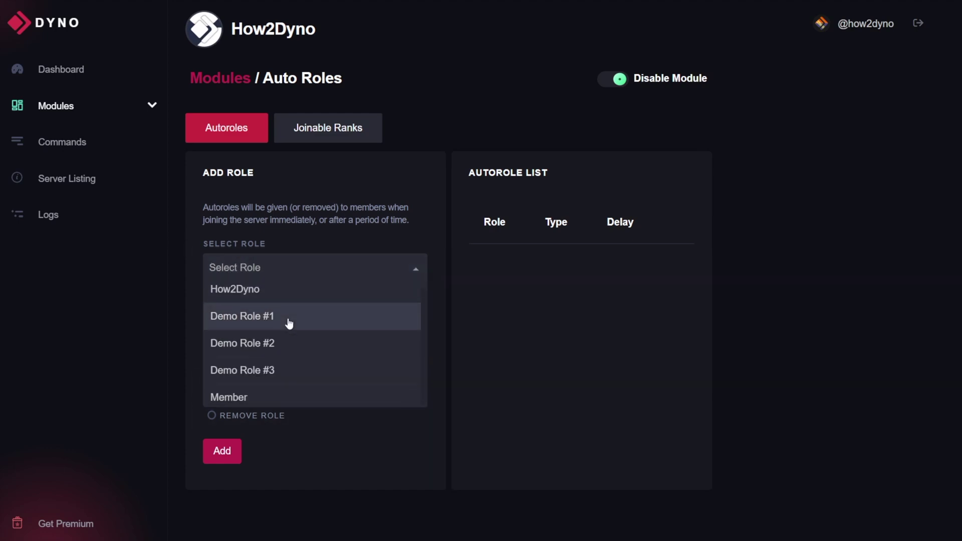
pyautogui.scroll(-1, 289, 324)
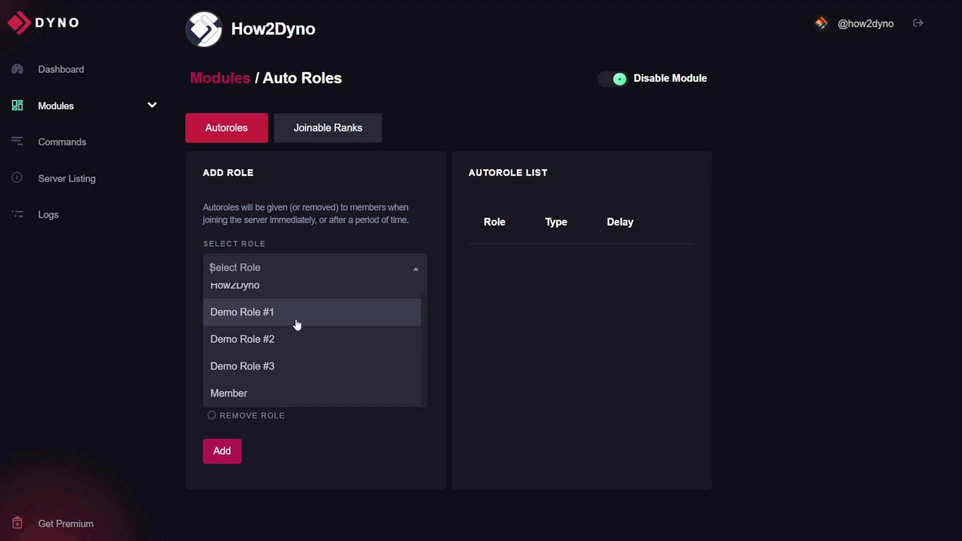
pyautogui.click(246, 396)
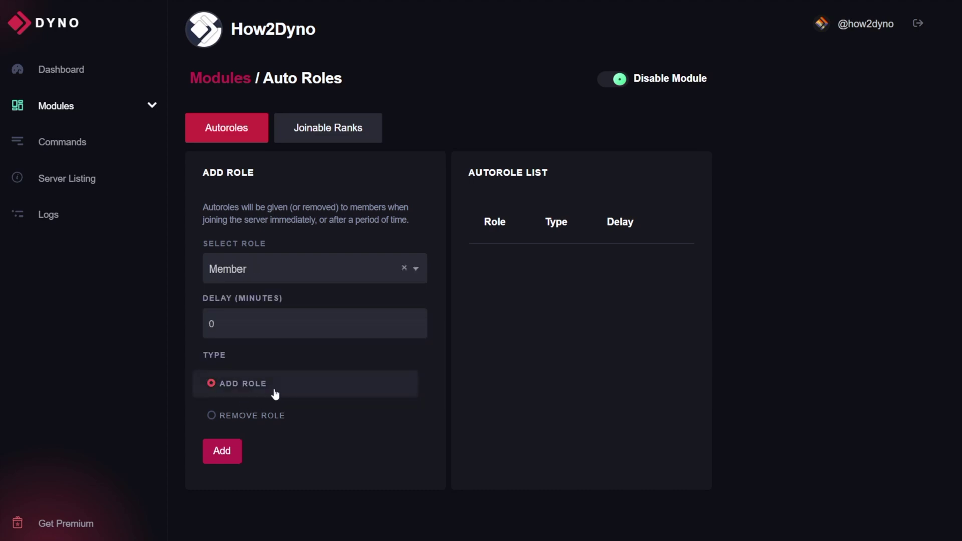
pyautogui.click(320, 315)
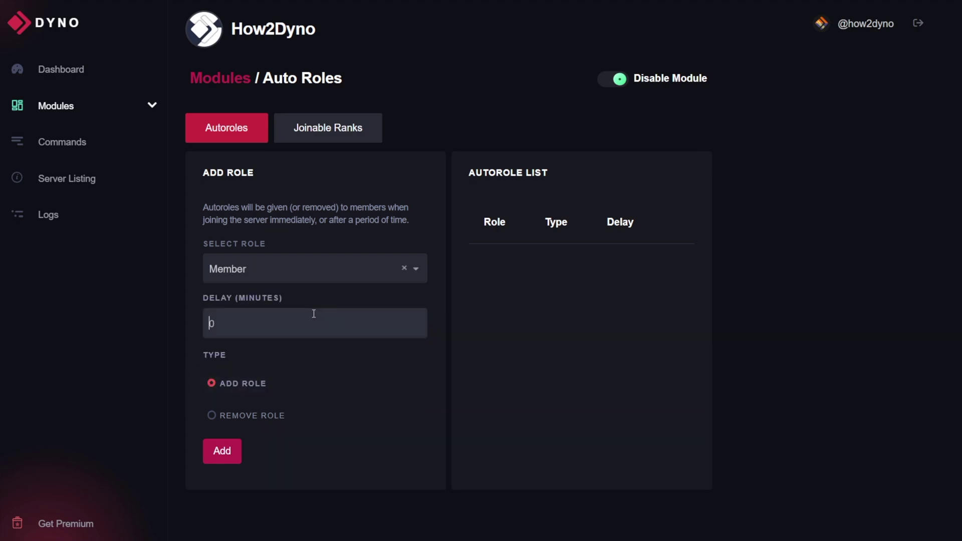
pyautogui.doubleClick(260, 298)
pyautogui.click(348, 326)
pyautogui.write('0')
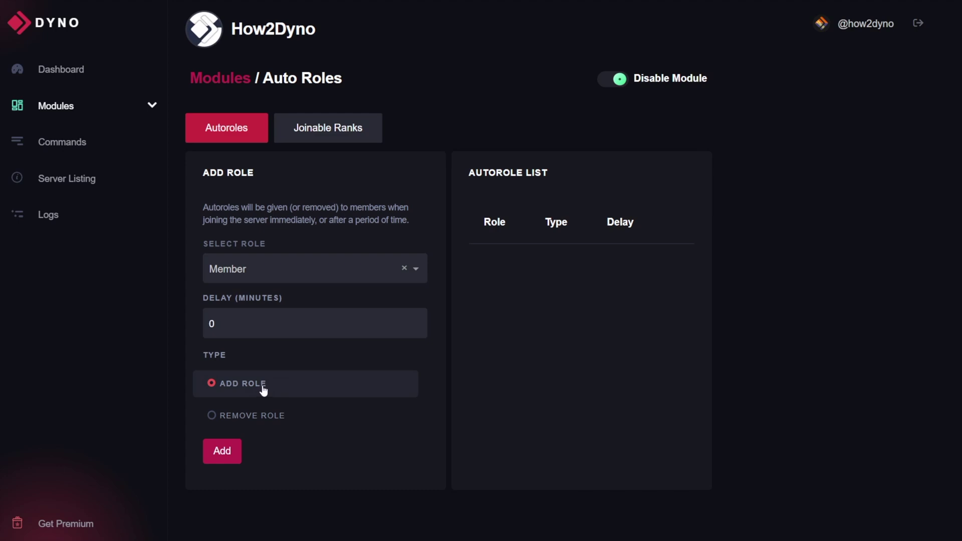
pyautogui.click(218, 456)
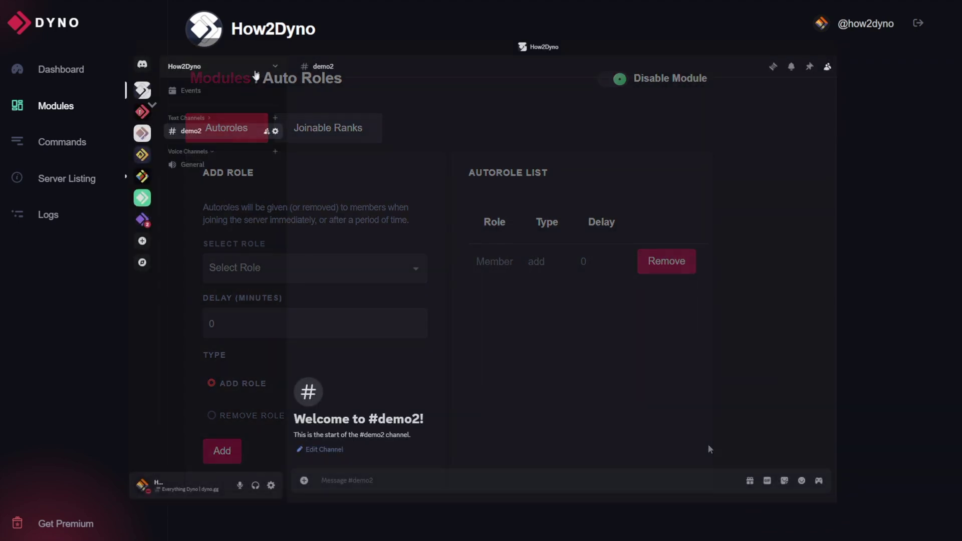
# In Discord's How2Dyno server settings, grant the Dyno role the Manage Roles permission and move it above the Member role.
pyautogui.click(256, 98)
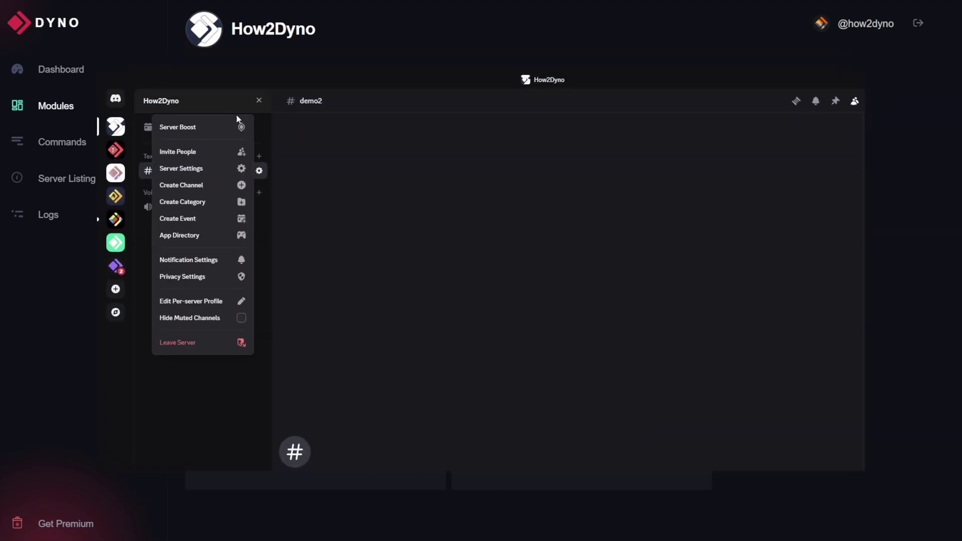
pyautogui.click(256, 152)
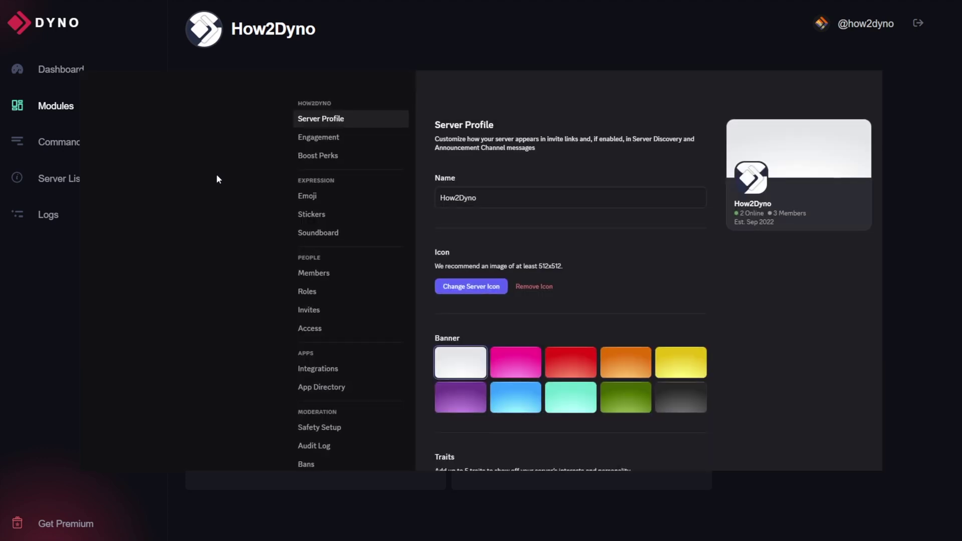
pyautogui.click(307, 292)
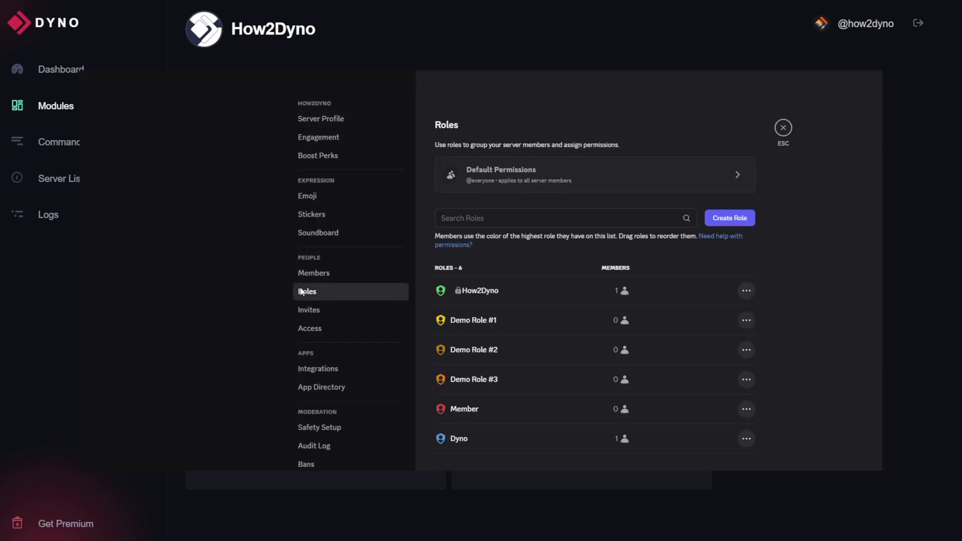
pyautogui.click(465, 440)
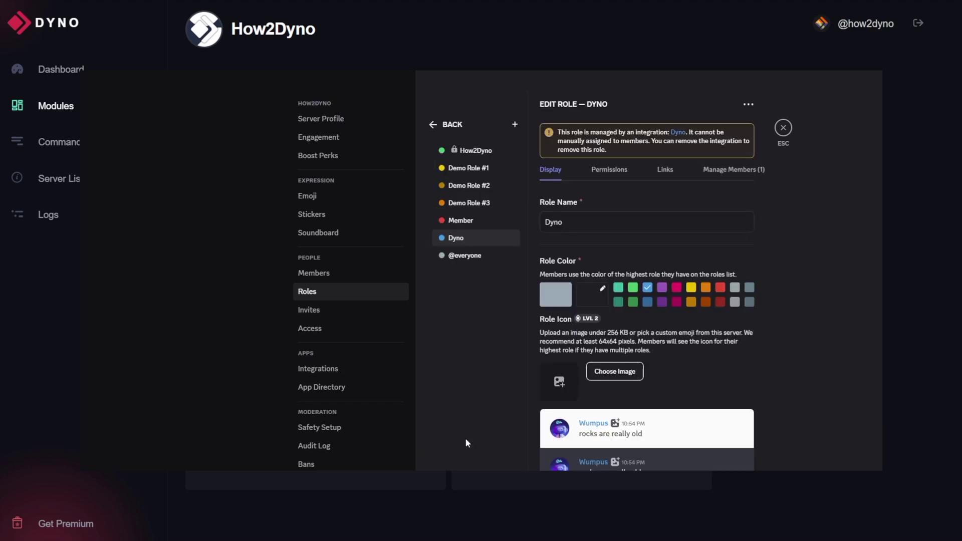
pyautogui.click(596, 178)
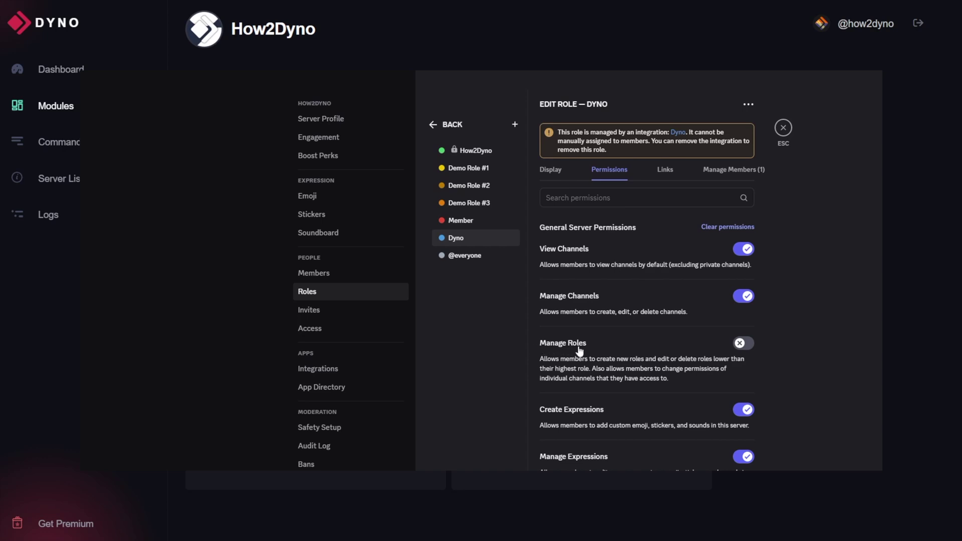
pyautogui.click(744, 344)
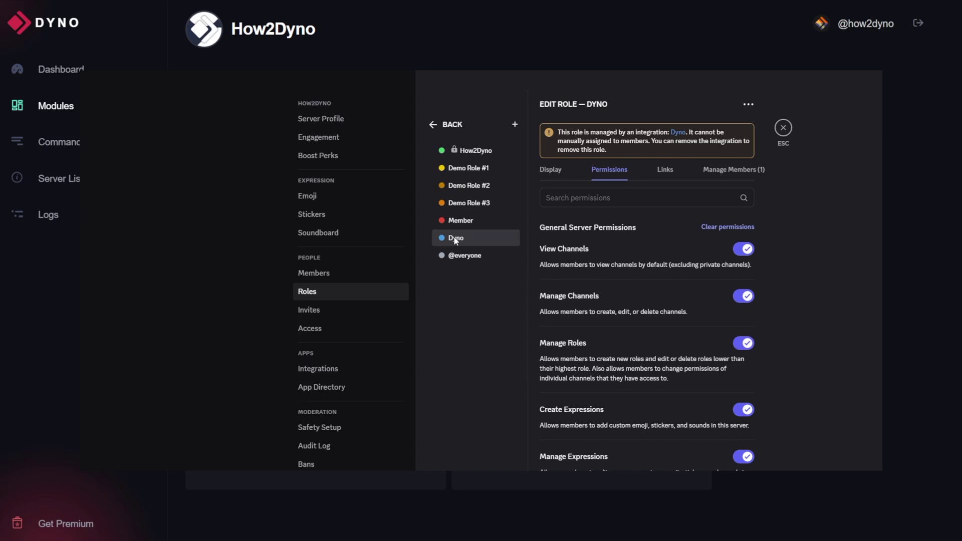
pyautogui.moveTo(455, 241); pyautogui.dragTo(476, 176)
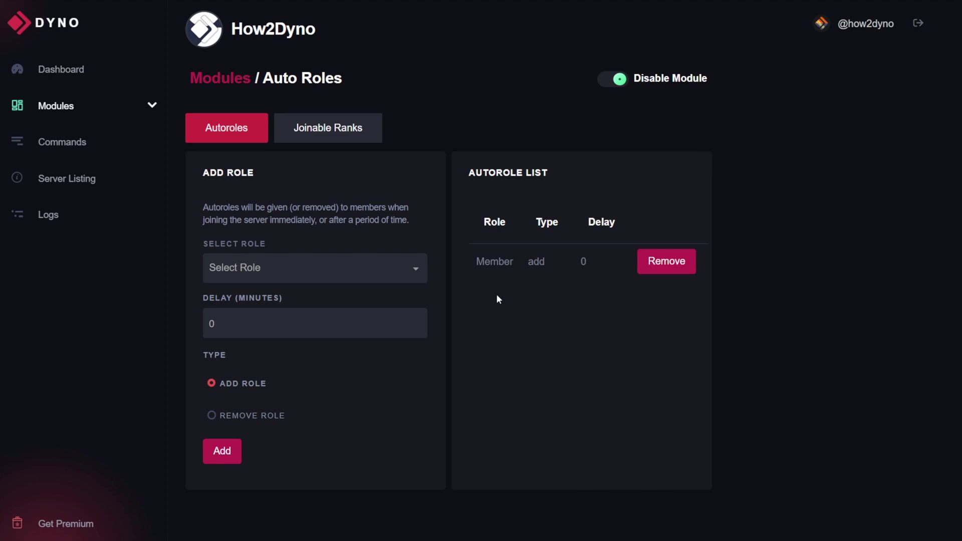
# Back in the Dyno dashboard, set up a second autorole that removes the Member role after a delay of 10080 minutes.
pyautogui.click(354, 322)
pyautogui.write('10080')
pyautogui.doubleClick(305, 322)
pyautogui.click(287, 417)
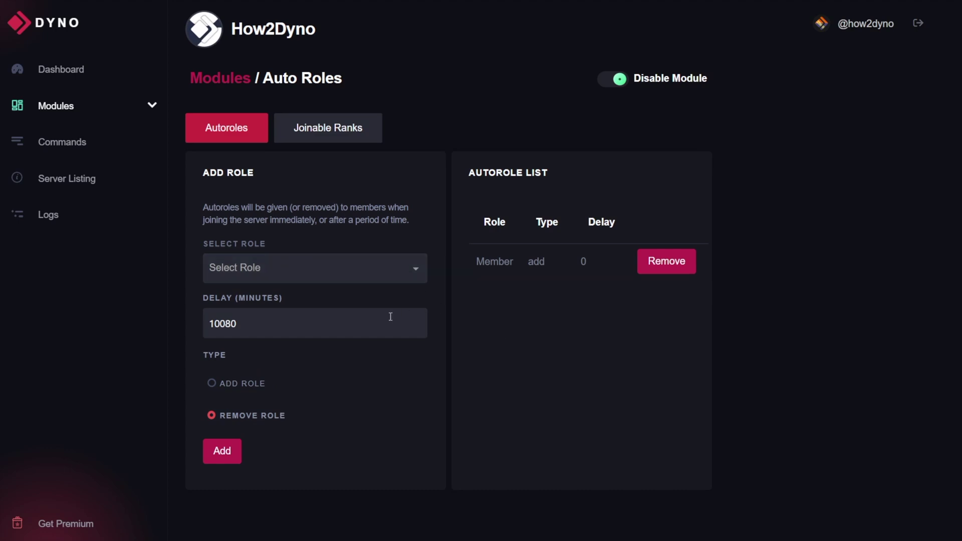
pyautogui.click(294, 273)
pyautogui.scroll(-1, 263, 373)
pyautogui.click(254, 390)
pyautogui.click(334, 329)
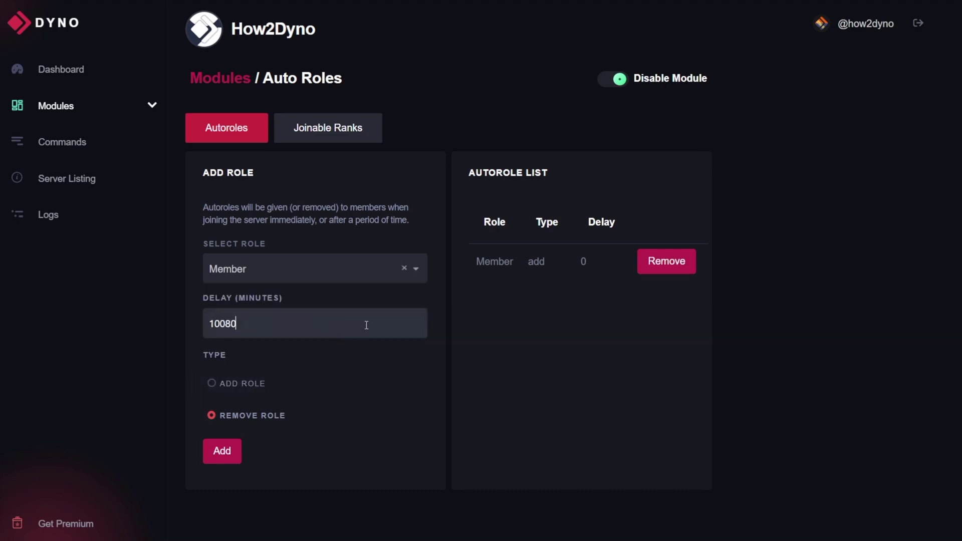